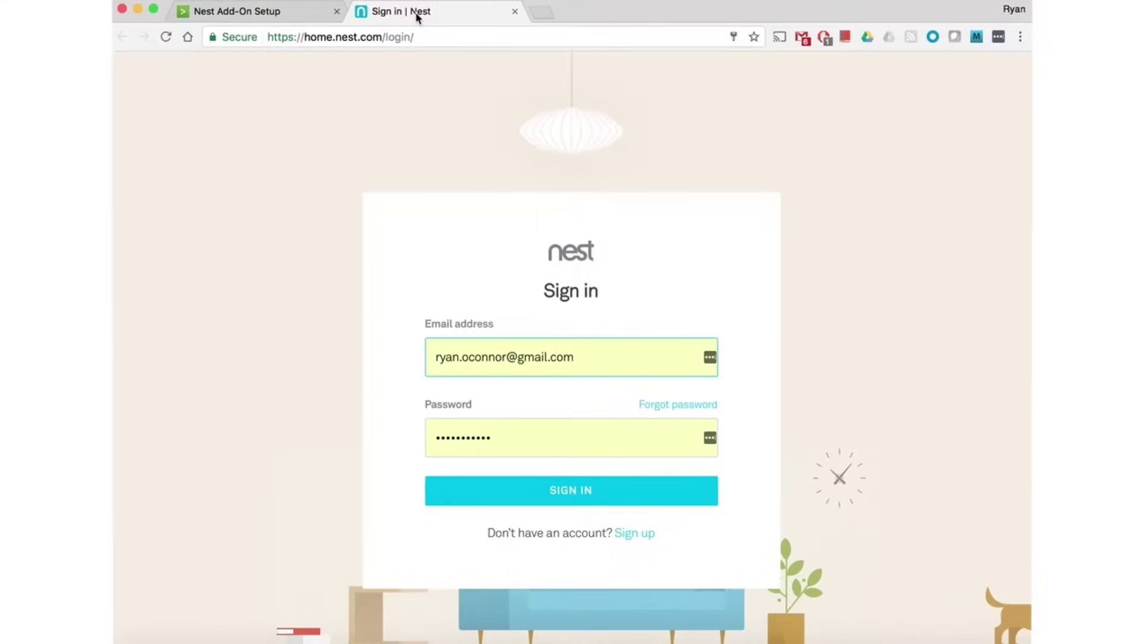
# - Sign in to Nest and verify with the SMS code to reach the Works with Nest permissions page
pyautogui.click(594, 504)
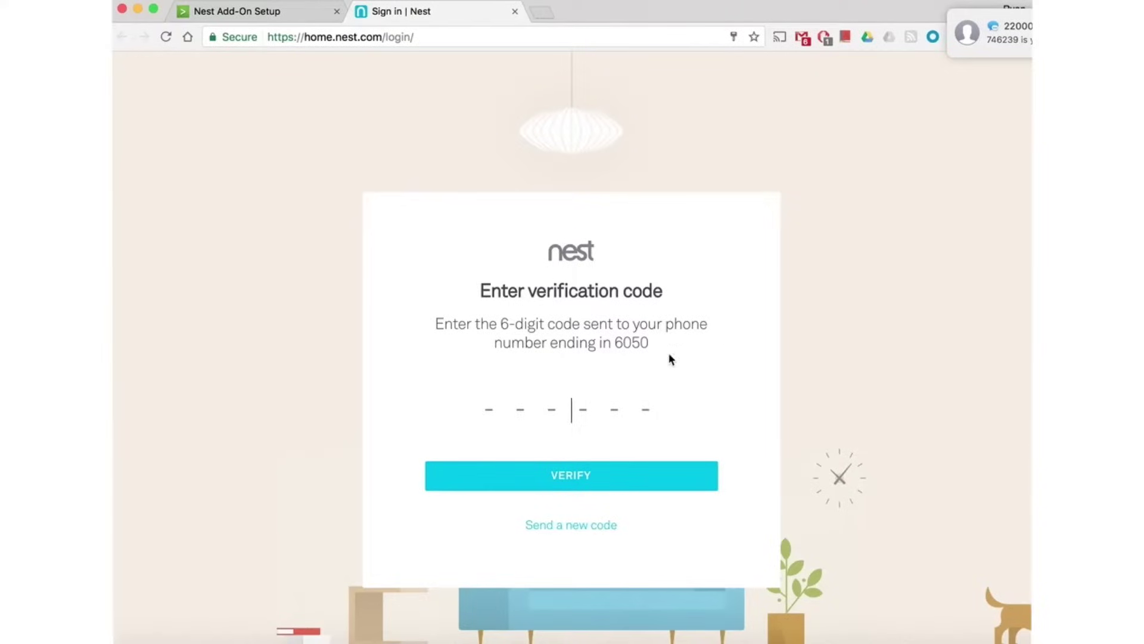
pyautogui.click(567, 496)
pyautogui.scroll(-2, 565, 343)
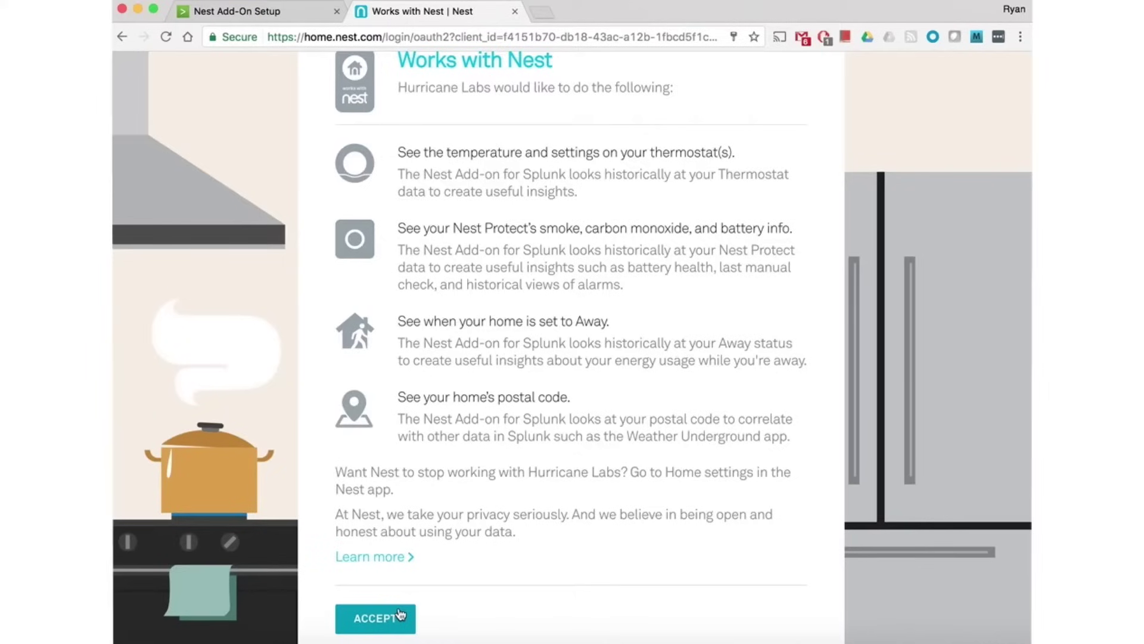
# - Accept the Nest permissions and paste the granted API key into the Add-On Setup as key 'test'
pyautogui.click(400, 615)
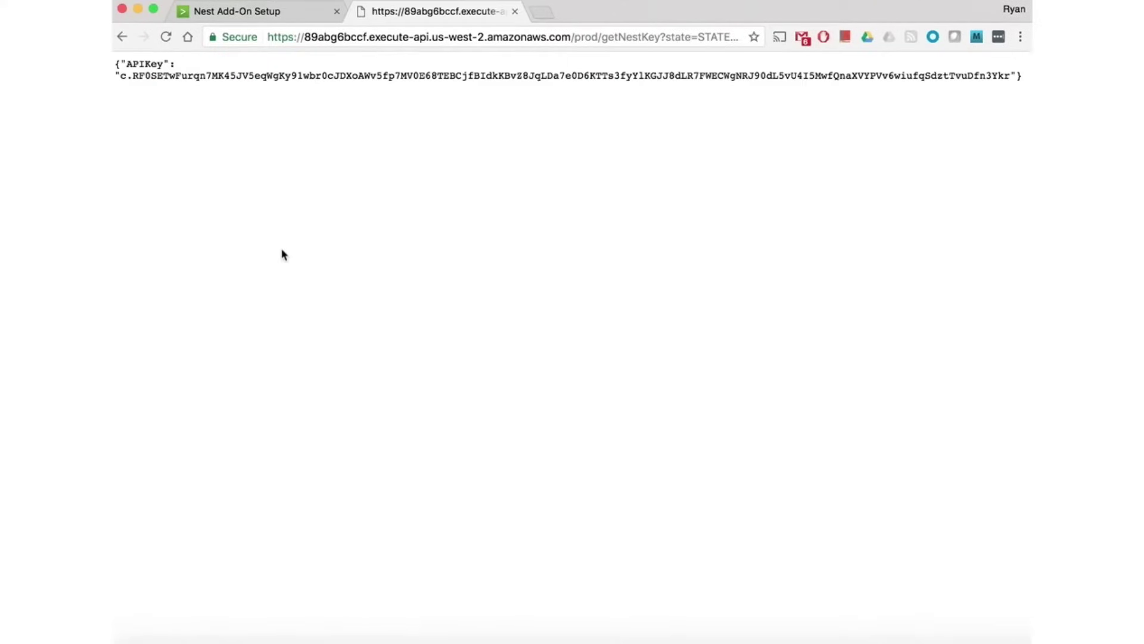
pyautogui.moveTo(119, 79); pyautogui.dragTo(1012, 77)
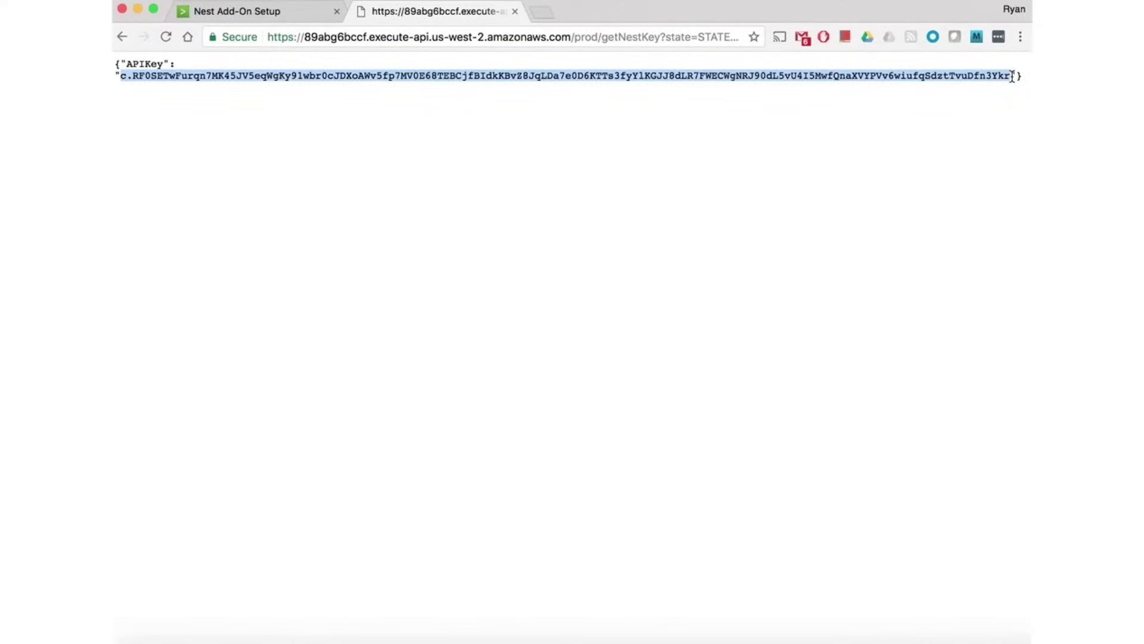
pyautogui.press('super+c')
pyautogui.click(281, 15)
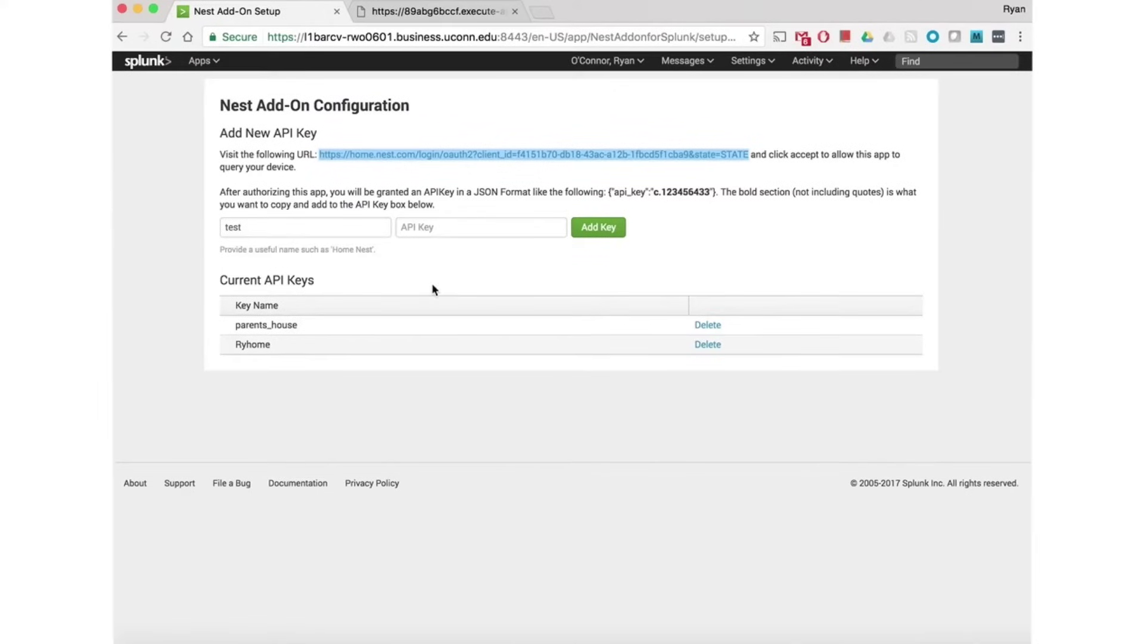
pyautogui.click(477, 224)
pyautogui.press('super+v')
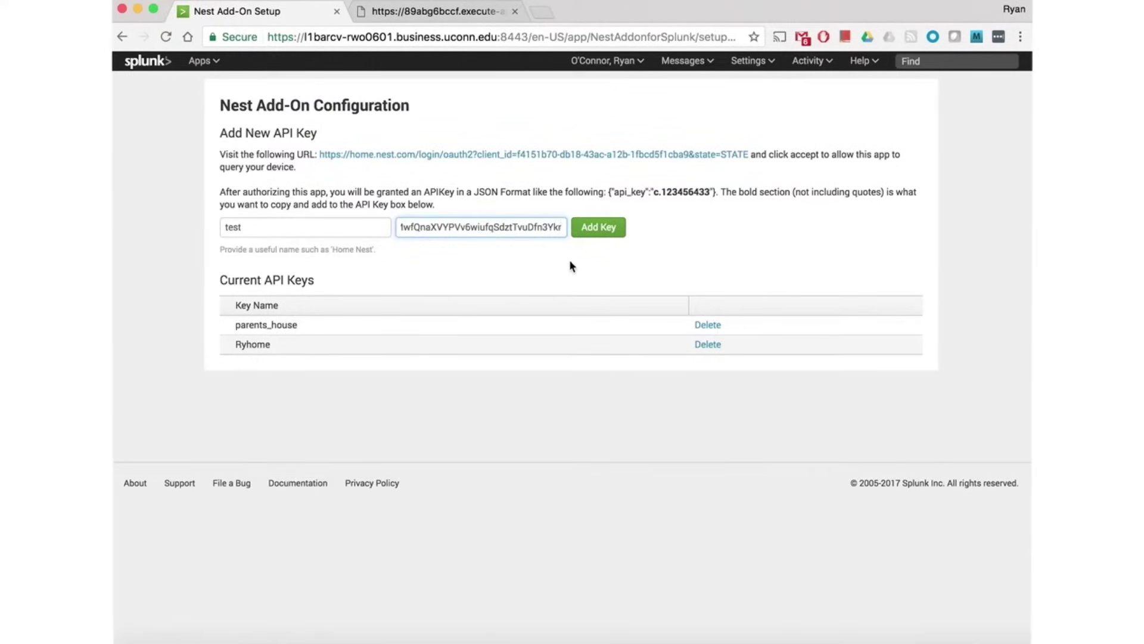
pyautogui.click(596, 232)
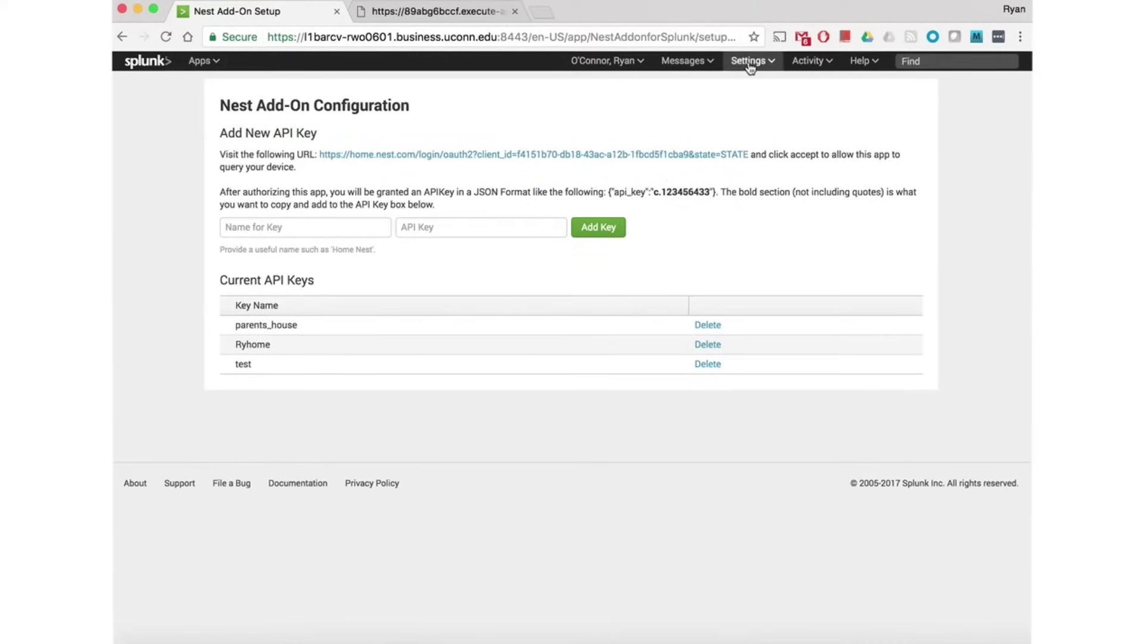
# - Restart Splunk from Server controls and confirm the restart
pyautogui.click(749, 62)
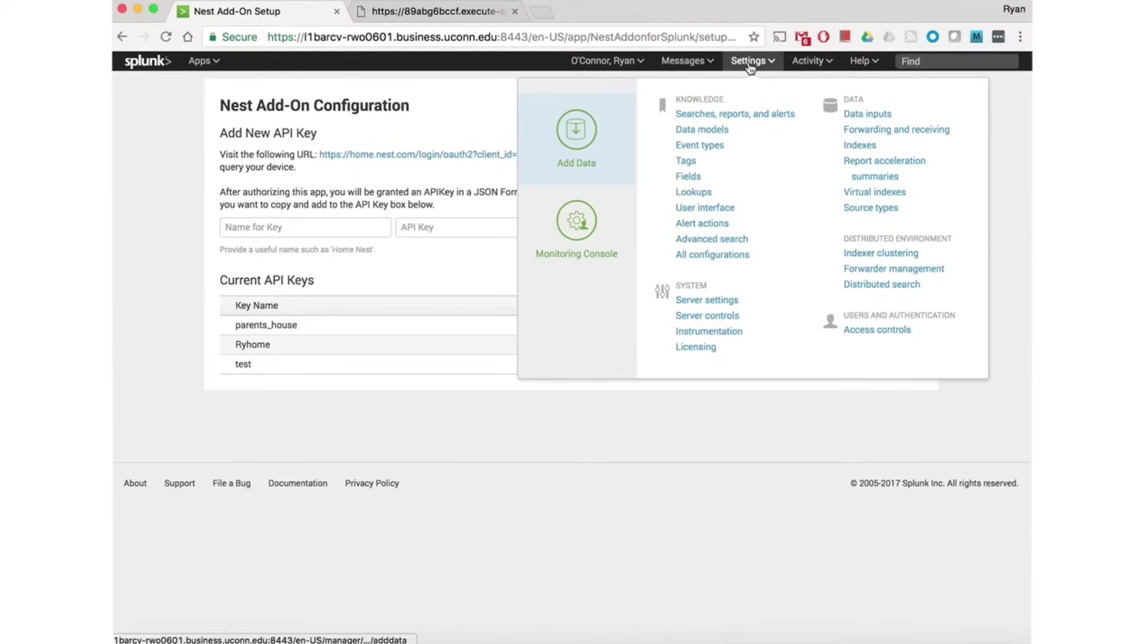
pyautogui.click(741, 316)
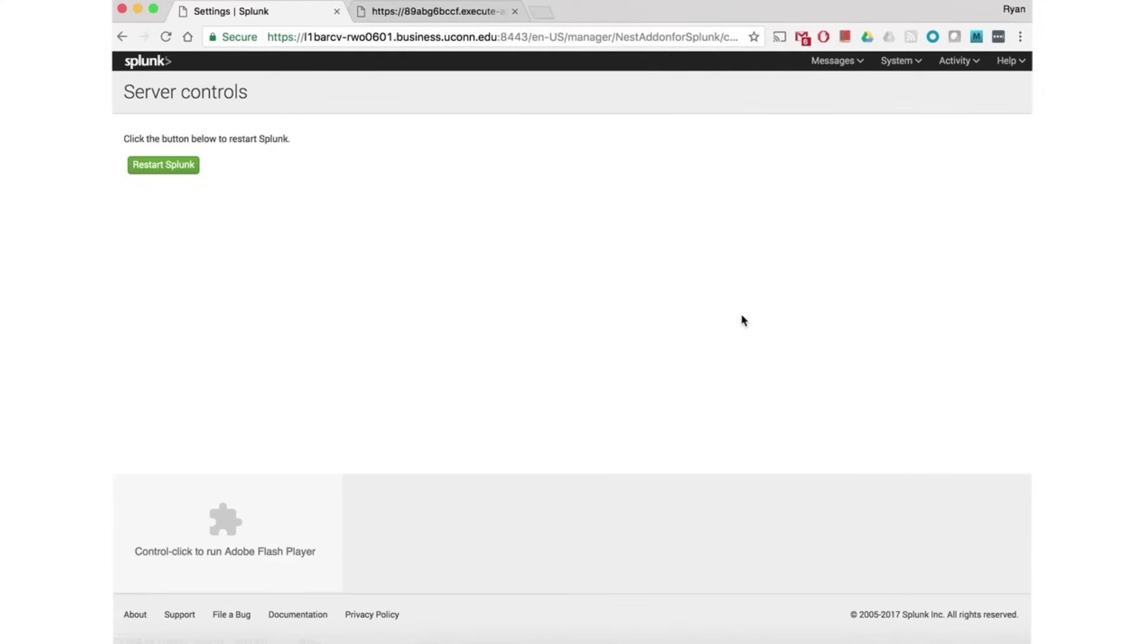
pyautogui.click(167, 169)
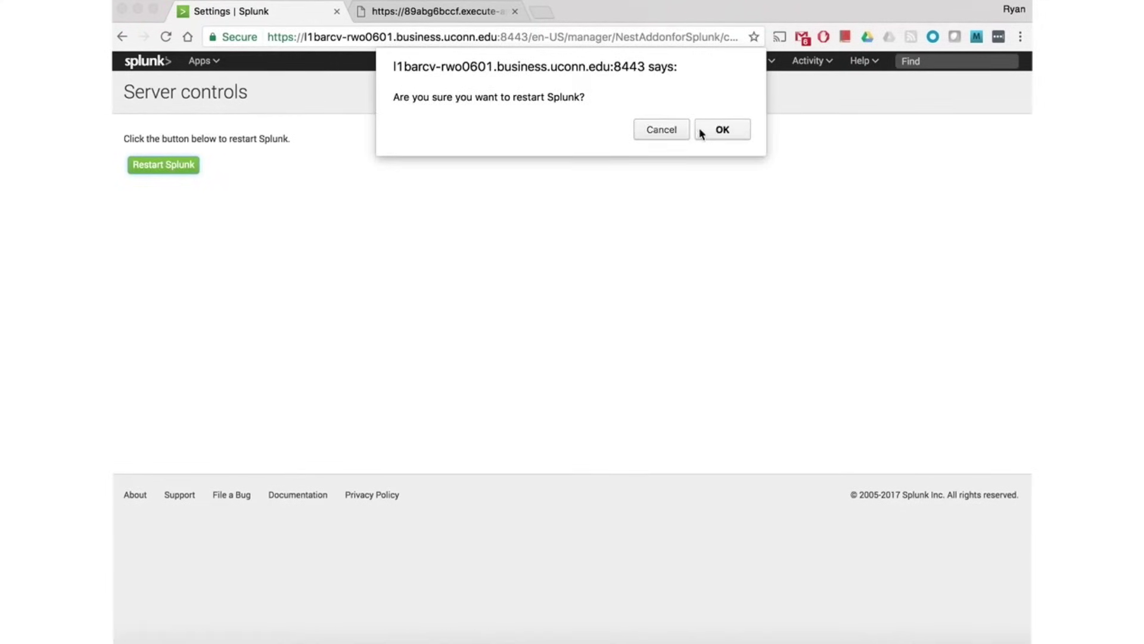
pyautogui.click(721, 130)
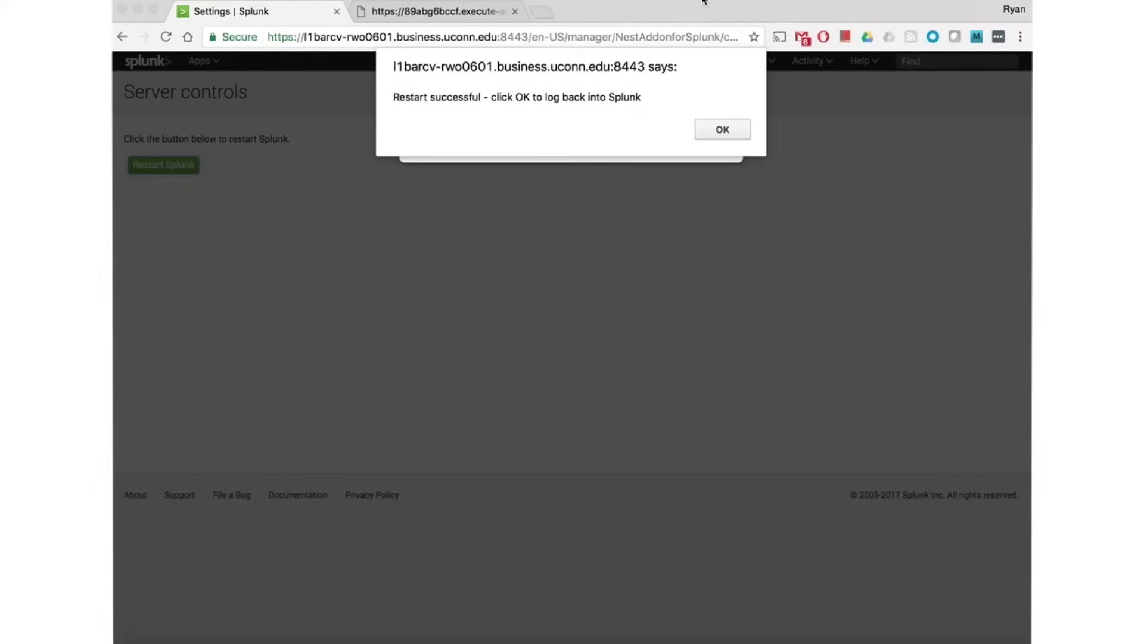
pyautogui.click(728, 131)
# - Sign back in to Splunk with the account username and password
pyautogui.write('rwo06001')
pyautogui.press('Tab')
pyautogui.write('•••••••')
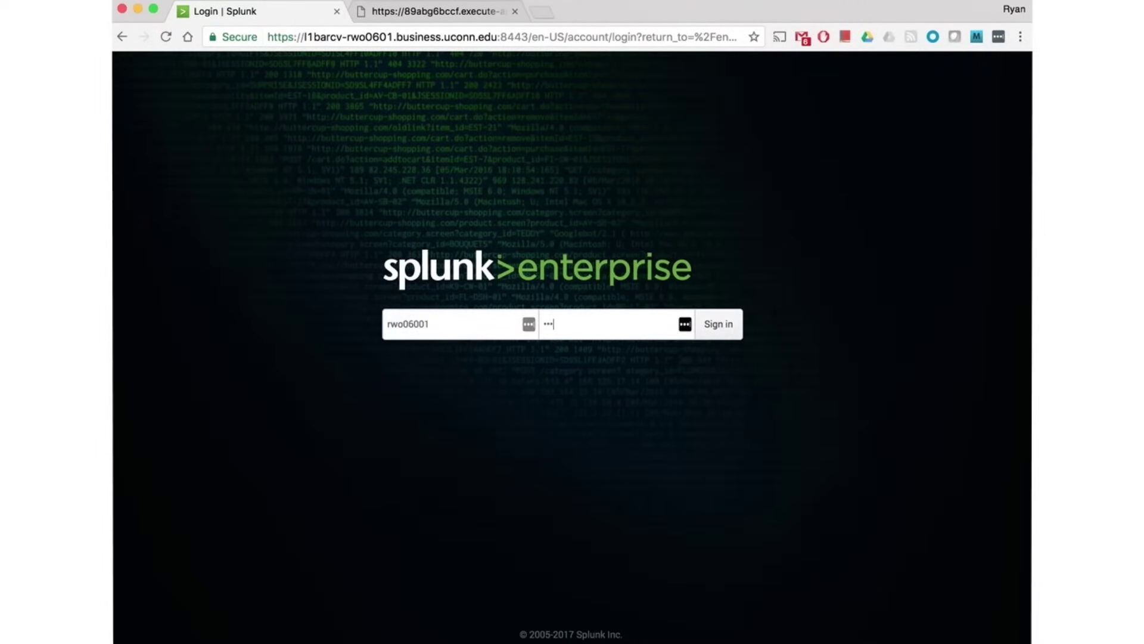
pyautogui.write('•••••')
pyautogui.press('Return')
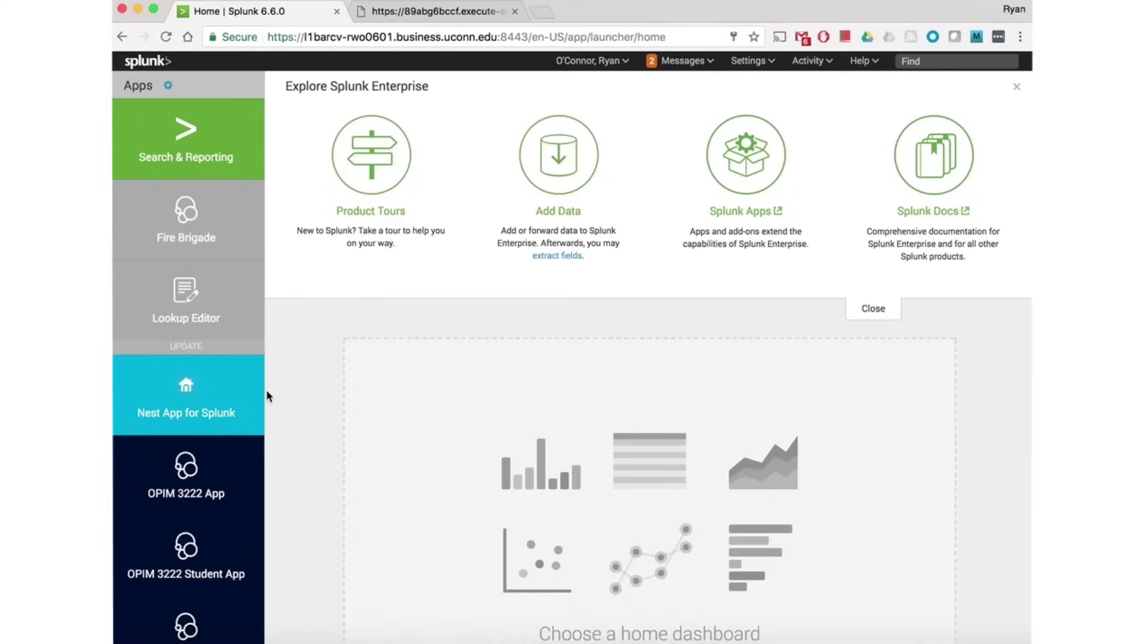
# - Open the Nest App for Splunk and switch the temperature to Celcius, then back to Fahrenheit
pyautogui.click(249, 412)
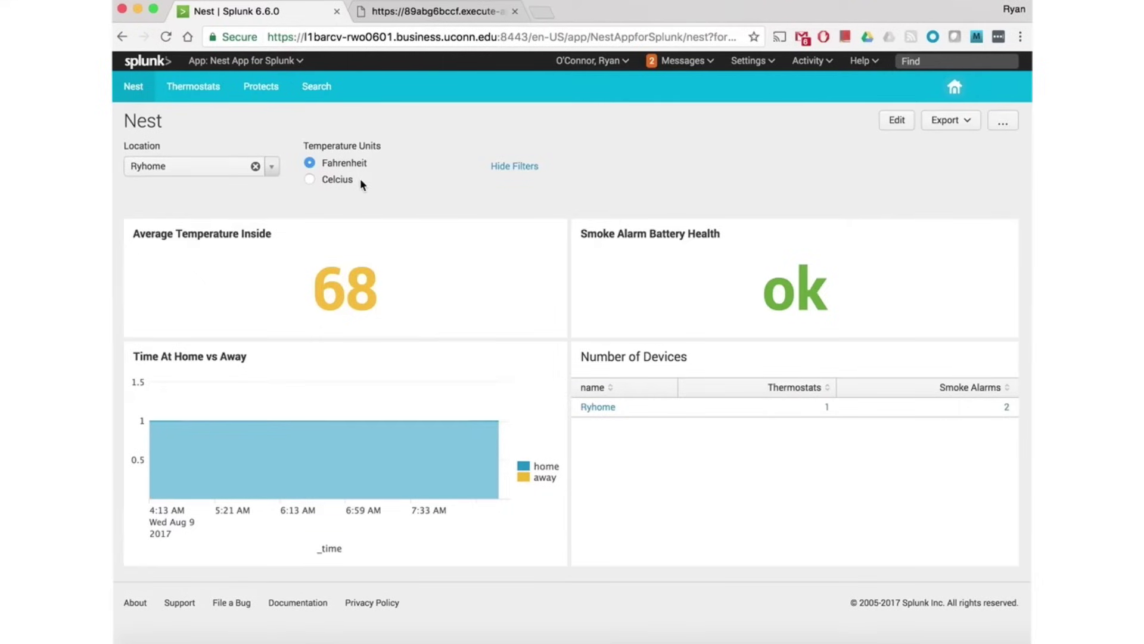
pyautogui.click(341, 180)
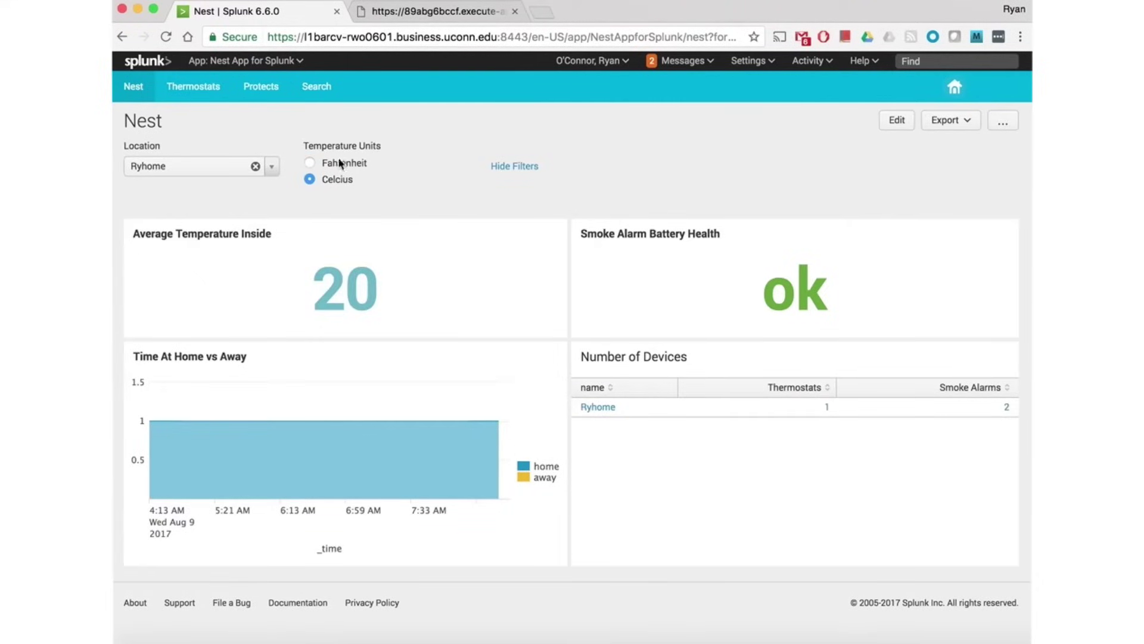
pyautogui.click(342, 165)
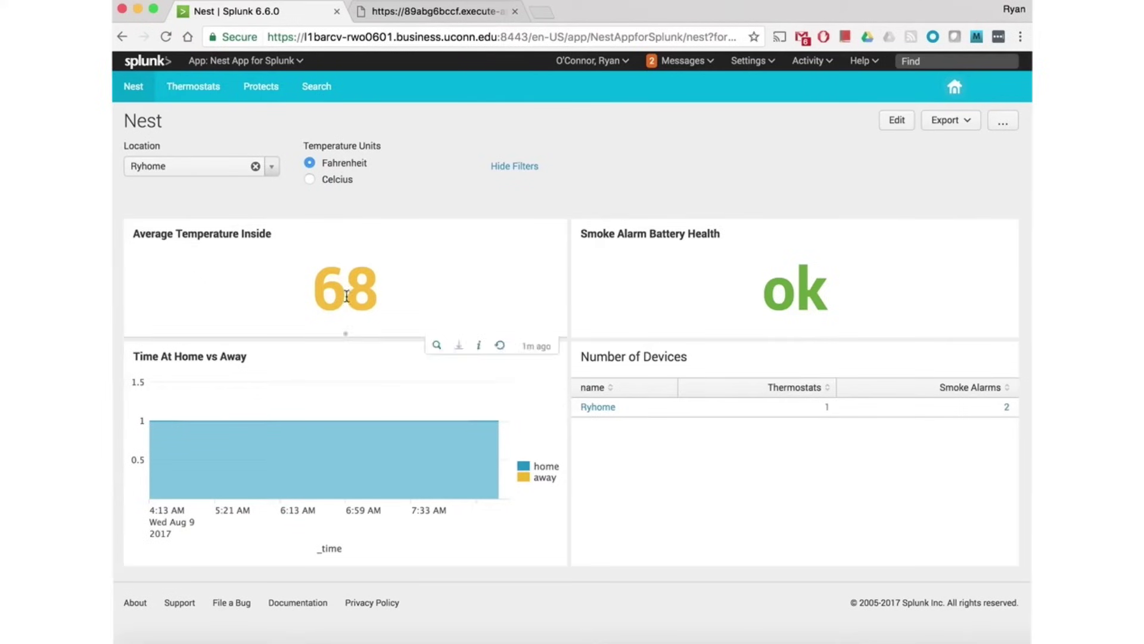
# - Filter the dashboard to the Home location, then go to the Thermostats dashboard
pyautogui.moveTo(155, 428)
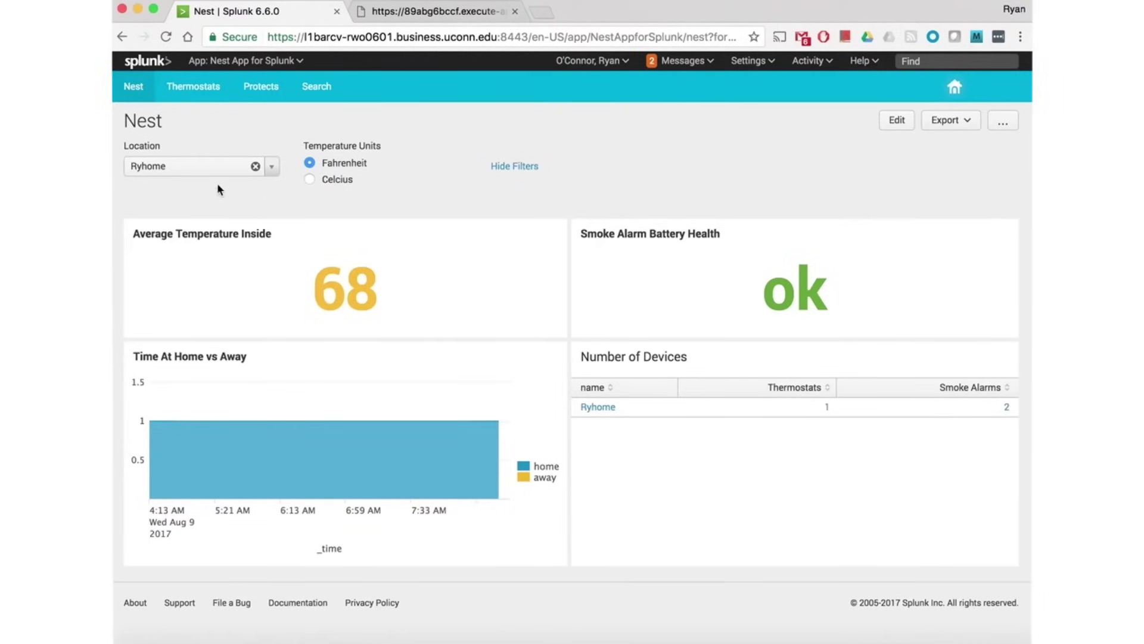
pyautogui.click(203, 173)
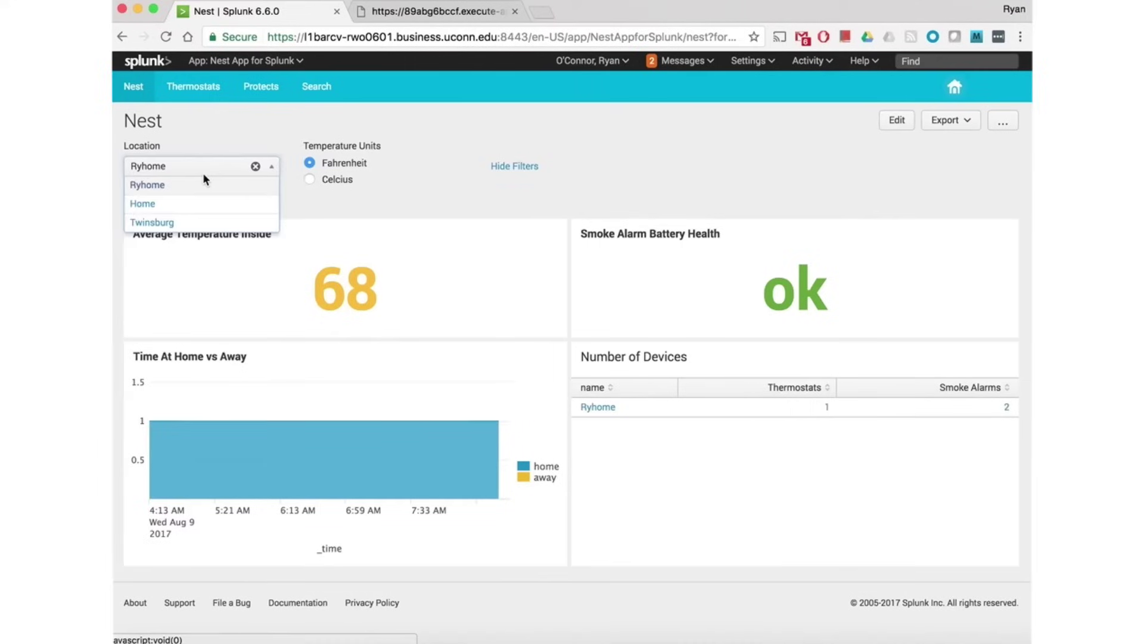
pyautogui.click(200, 204)
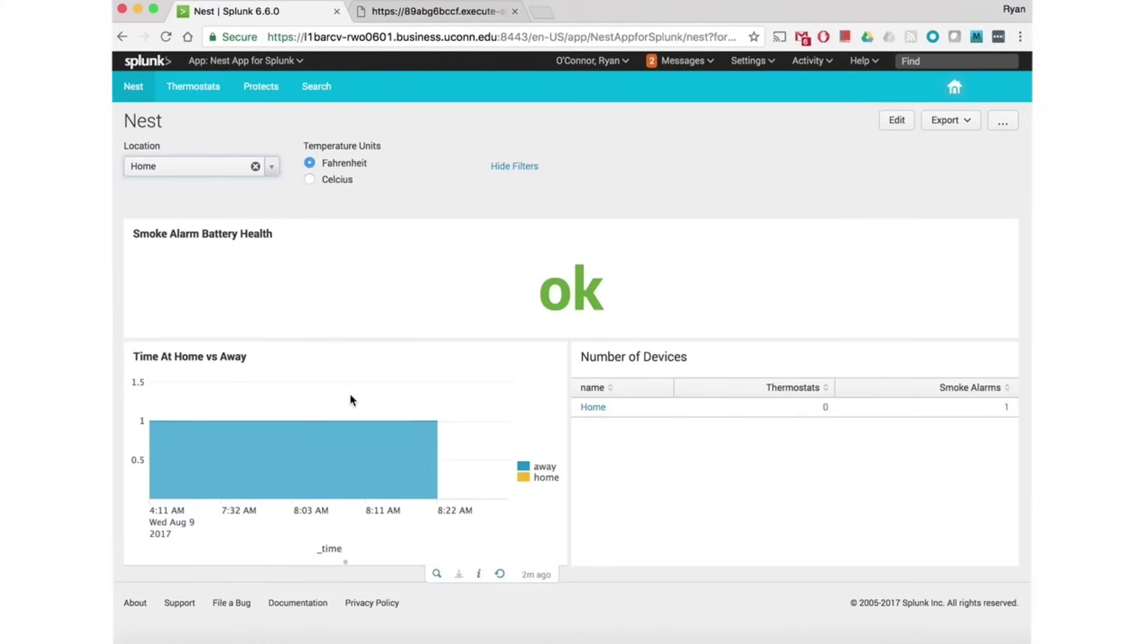
pyautogui.click(194, 92)
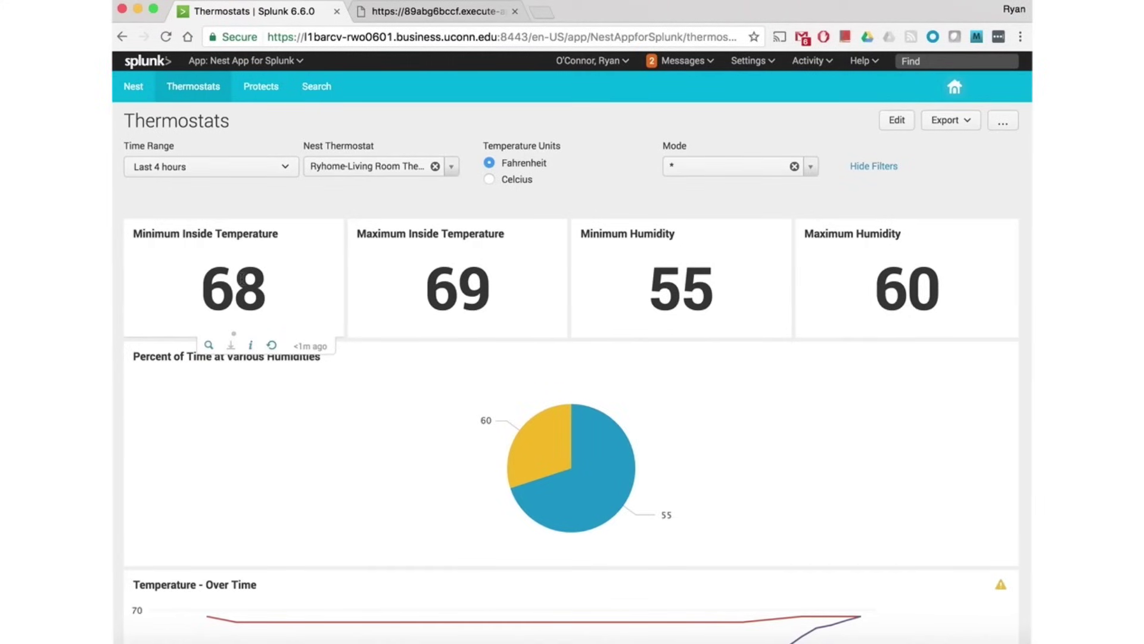
# - Review the thermostat temperature, humidity and energy-saving panels, then go to the Protects dashboard
pyautogui.scroll(-3, 459, 304)
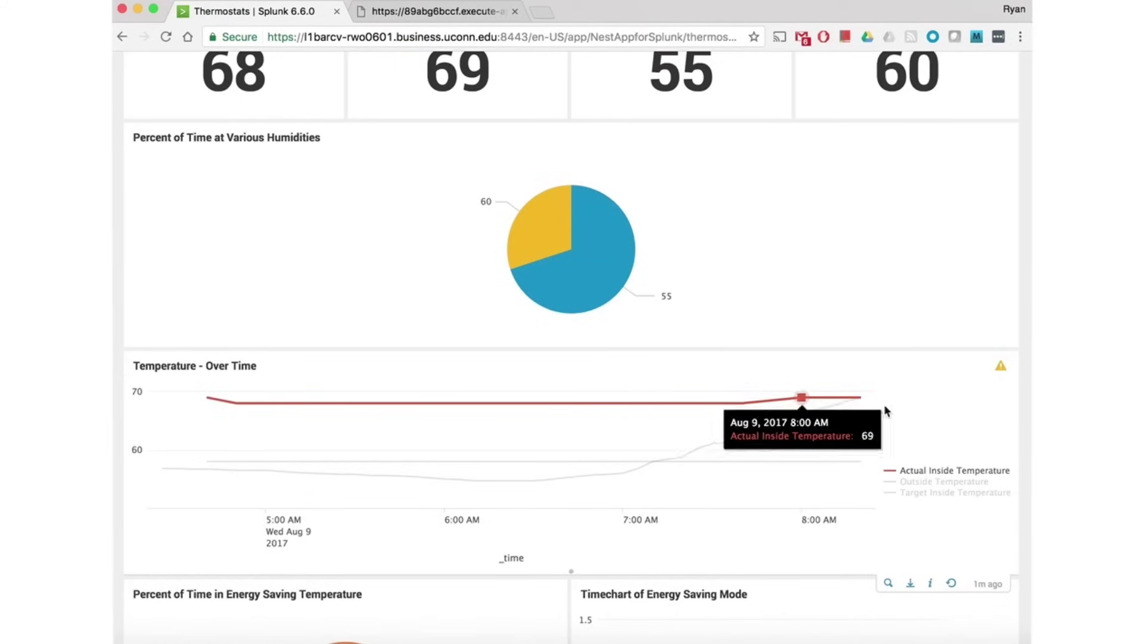
pyautogui.scroll(-5, 929, 414)
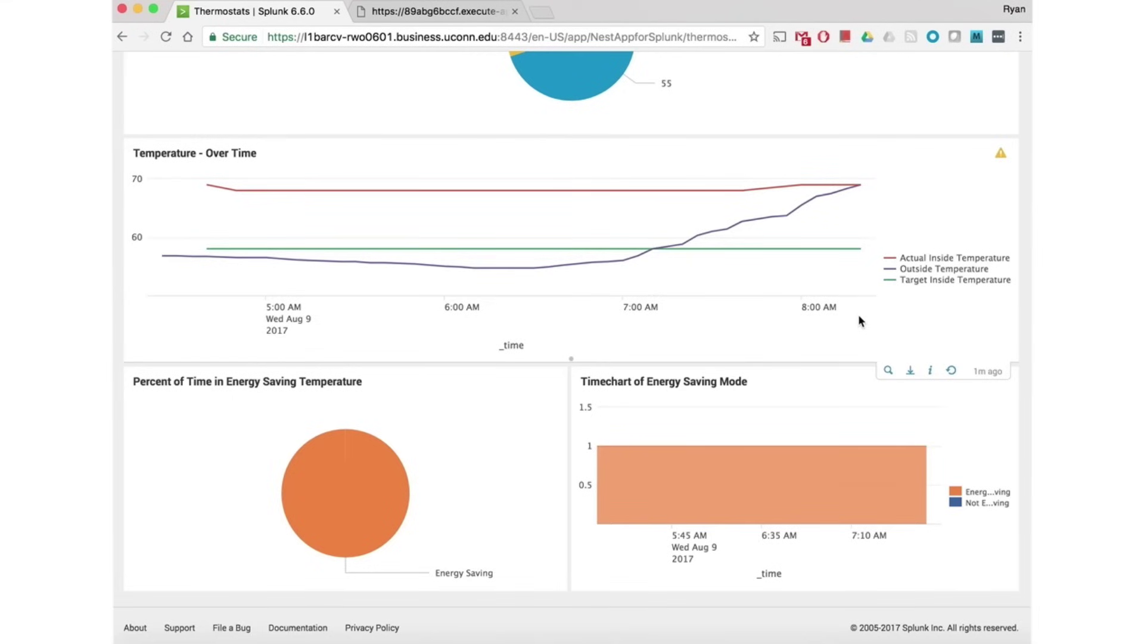
pyautogui.scroll(8, 859, 317)
pyautogui.scroll(3, 858, 316)
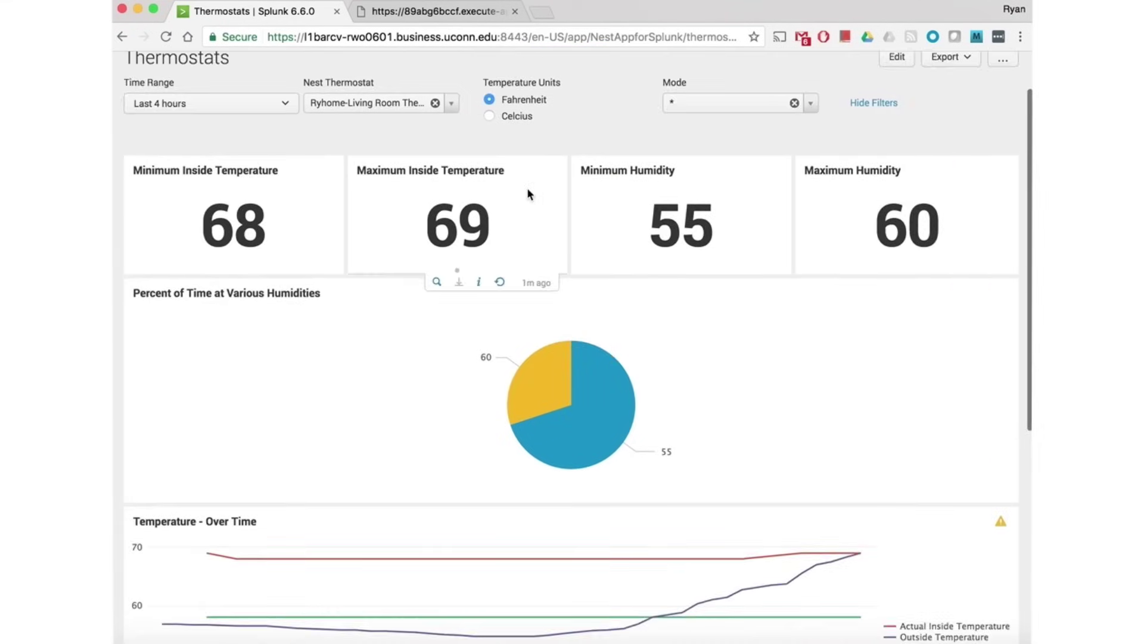
pyautogui.click(266, 95)
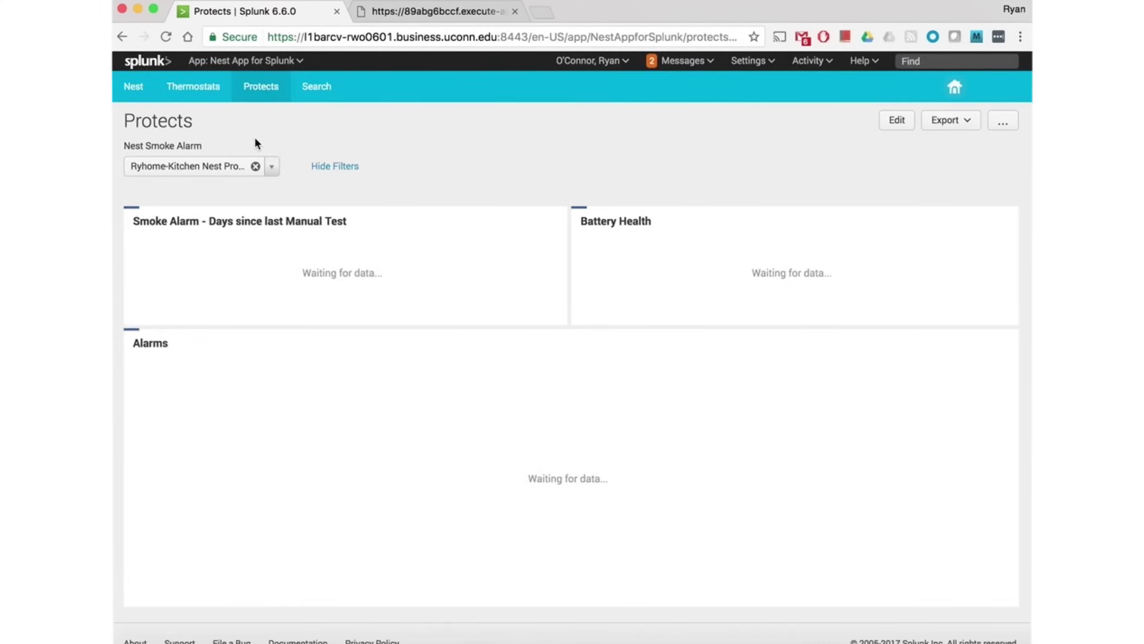
# - Show the Ryhome-Living Room Nest Protect, then switch the smoke alarm to Home-Kitchen Nest Protect
pyautogui.click(208, 170)
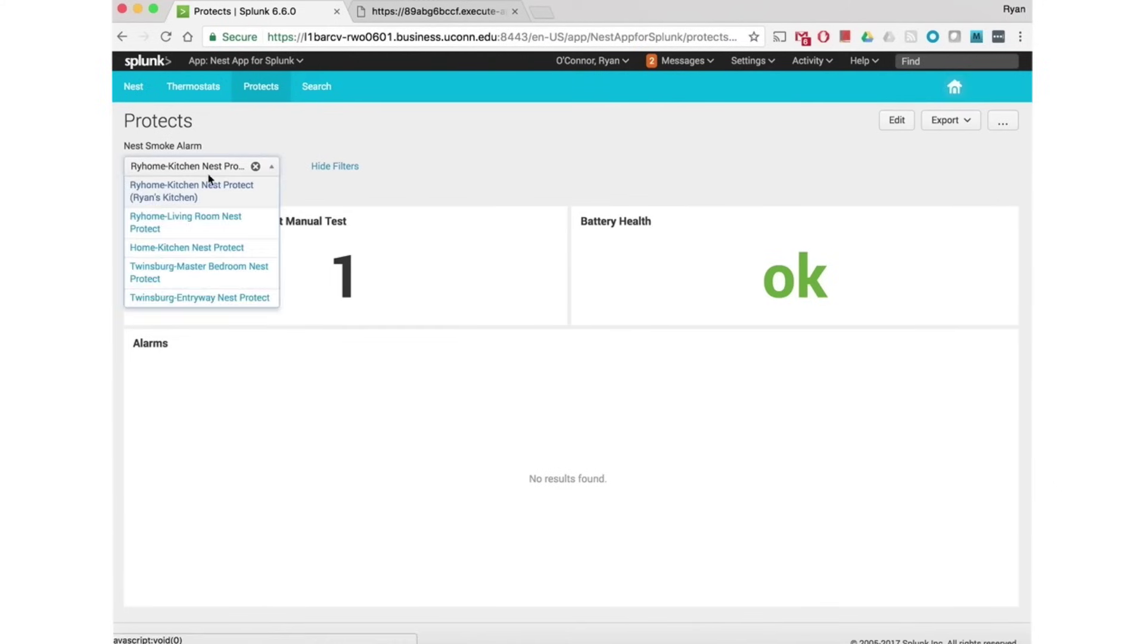
pyautogui.click(224, 222)
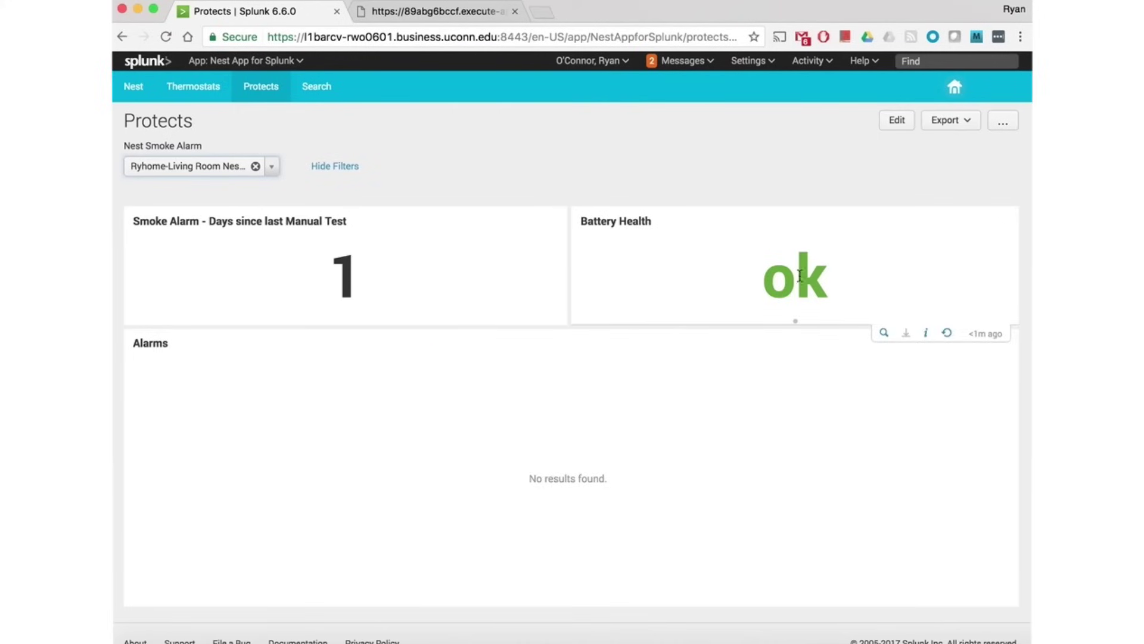
pyautogui.click(199, 169)
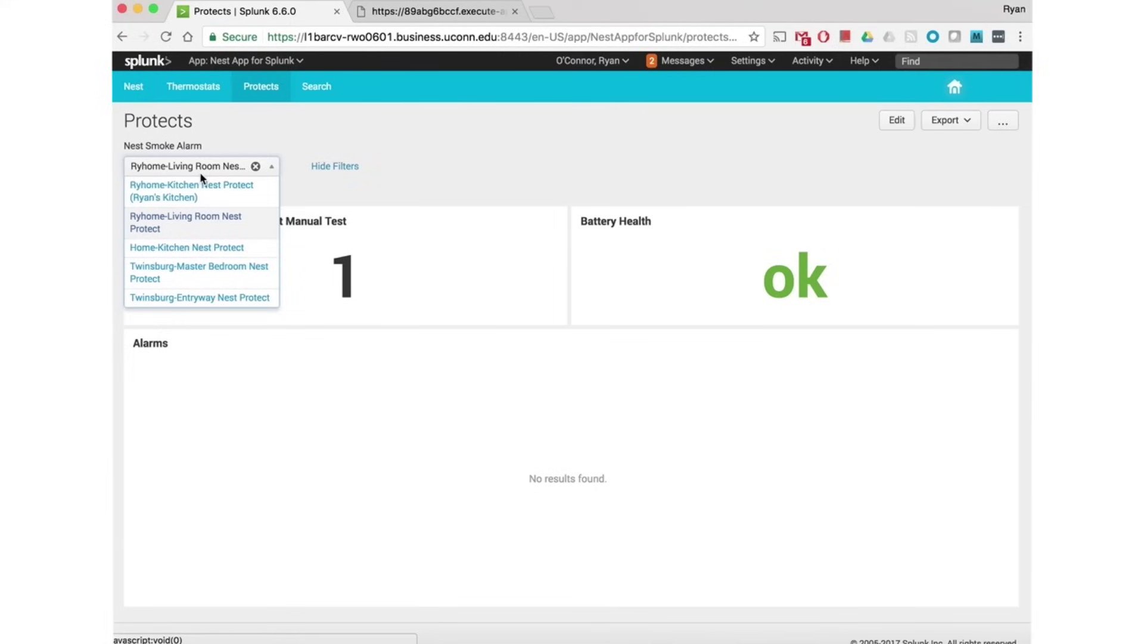
pyautogui.click(213, 247)
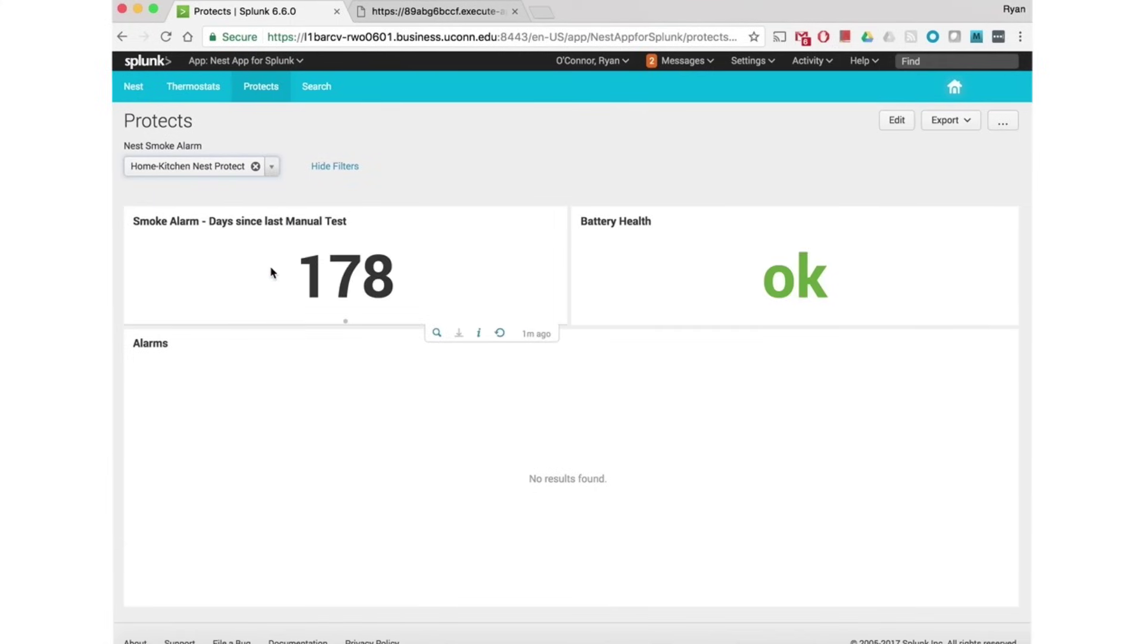